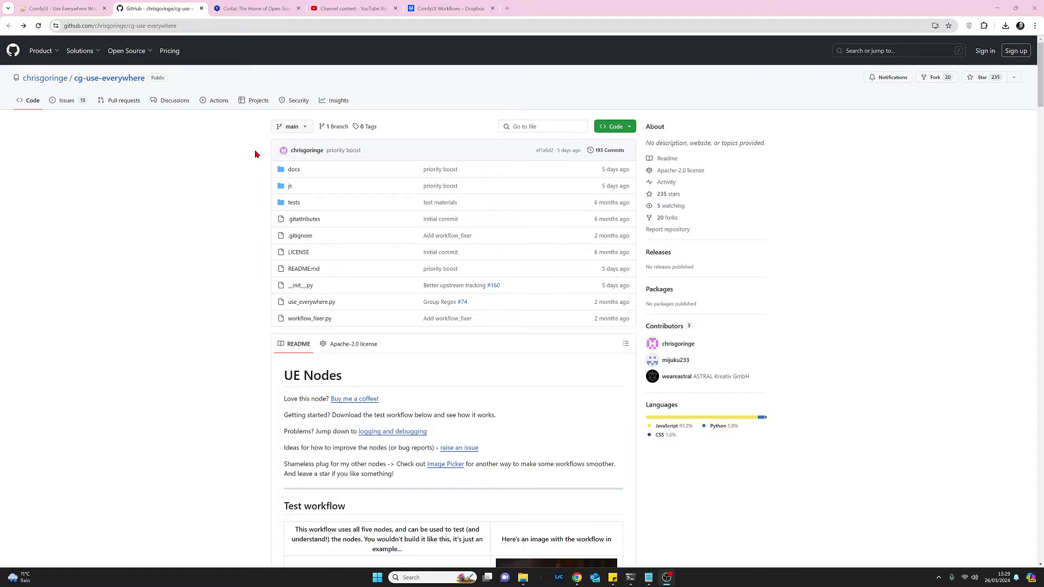
# Scroll the cg-use-everywhere README to the Test workflow using all five UE nodes, screenshot and JSON link.
pyautogui.scroll(-5, 387, 241)
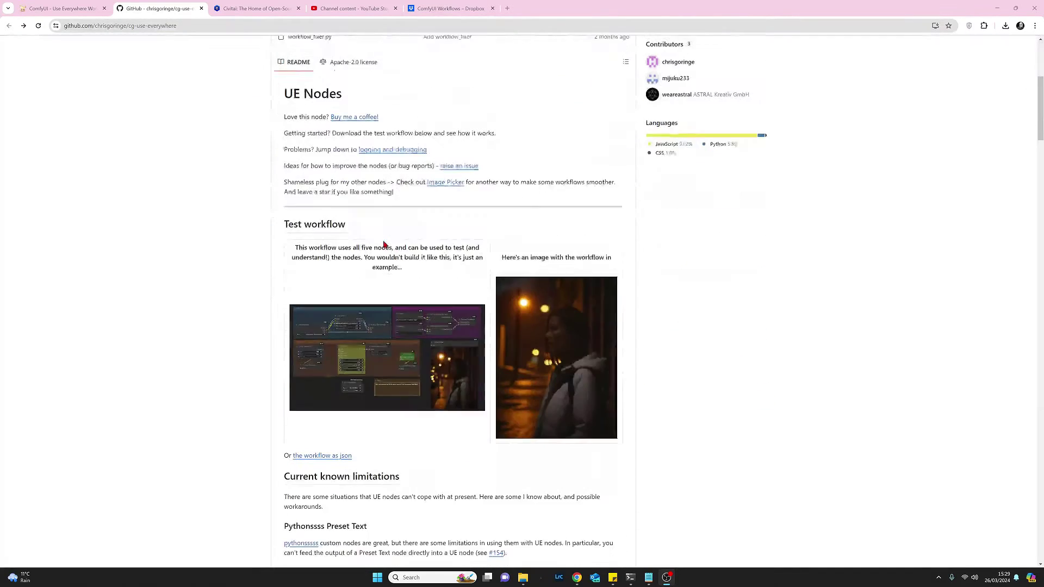
pyautogui.scroll(-1, 384, 245)
pyautogui.scroll(-4, 384, 245)
pyautogui.scroll(3, 379, 246)
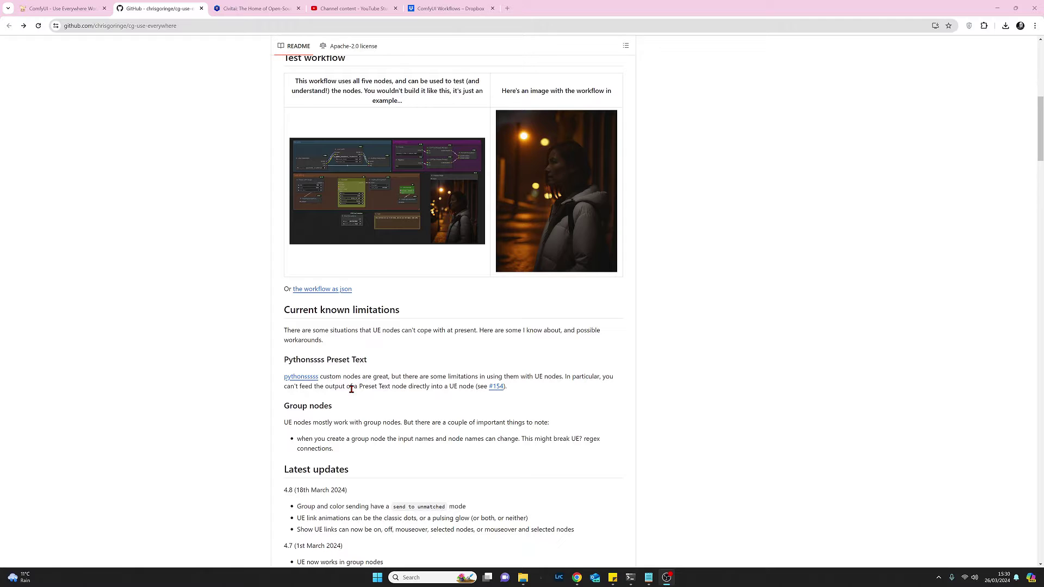
pyautogui.scroll(-2, 352, 389)
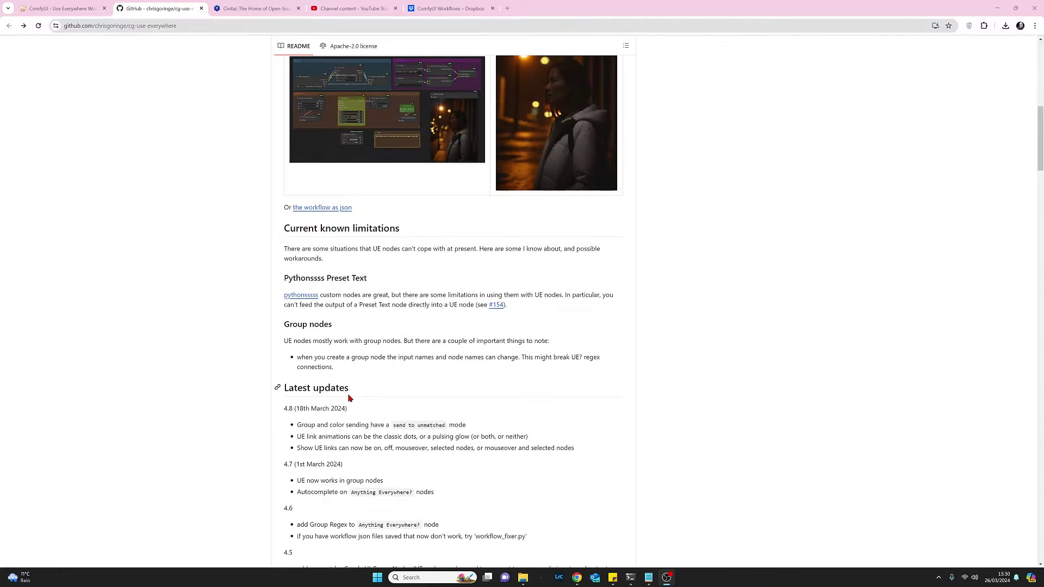
pyautogui.scroll(-3, 349, 398)
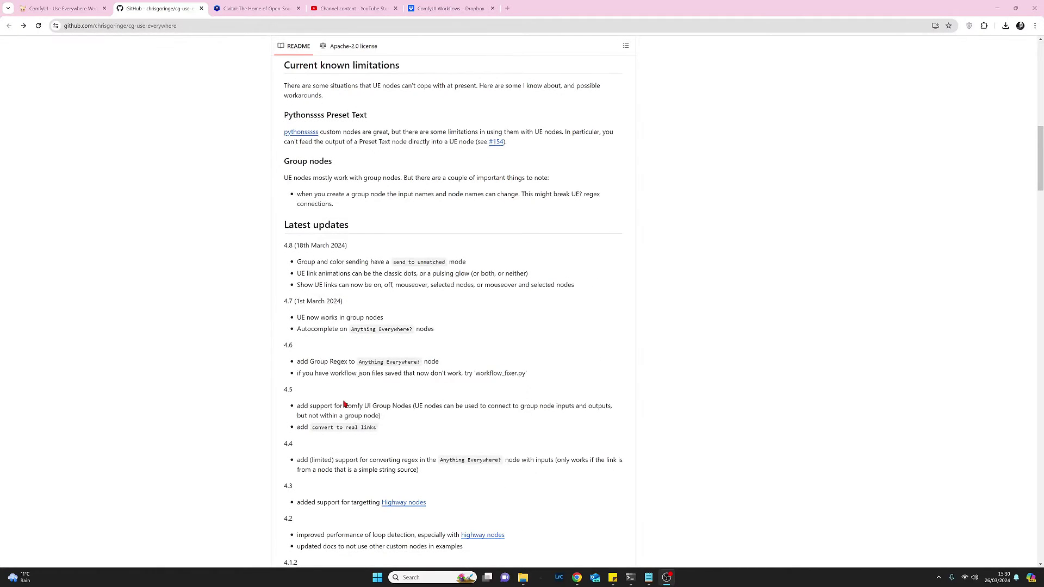
pyautogui.scroll(3, 343, 405)
pyautogui.scroll(-6, 341, 403)
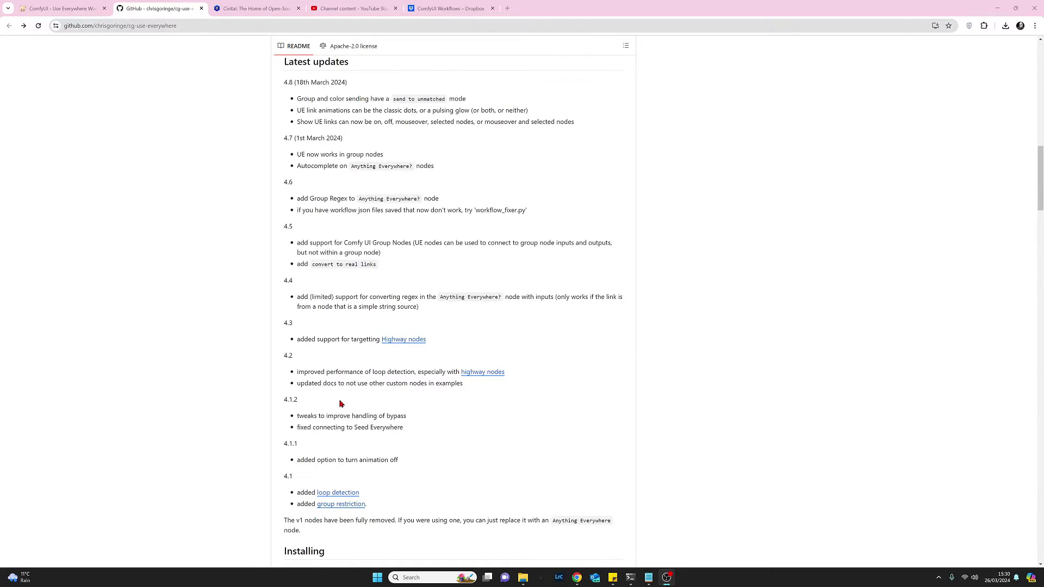
pyautogui.scroll(8, 340, 404)
pyautogui.scroll(2, 338, 404)
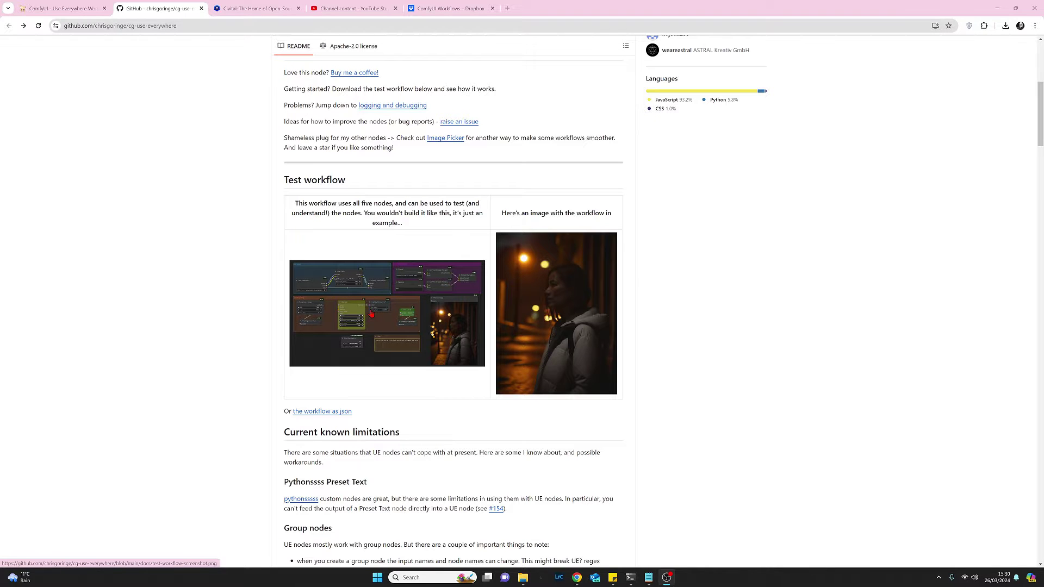
# Scroll further through the README's Seed Everywhere, Anything Everywhere3, Prompts Everywhere and Primitives and COMBOs sections.
pyautogui.scroll(-15, 371, 314)
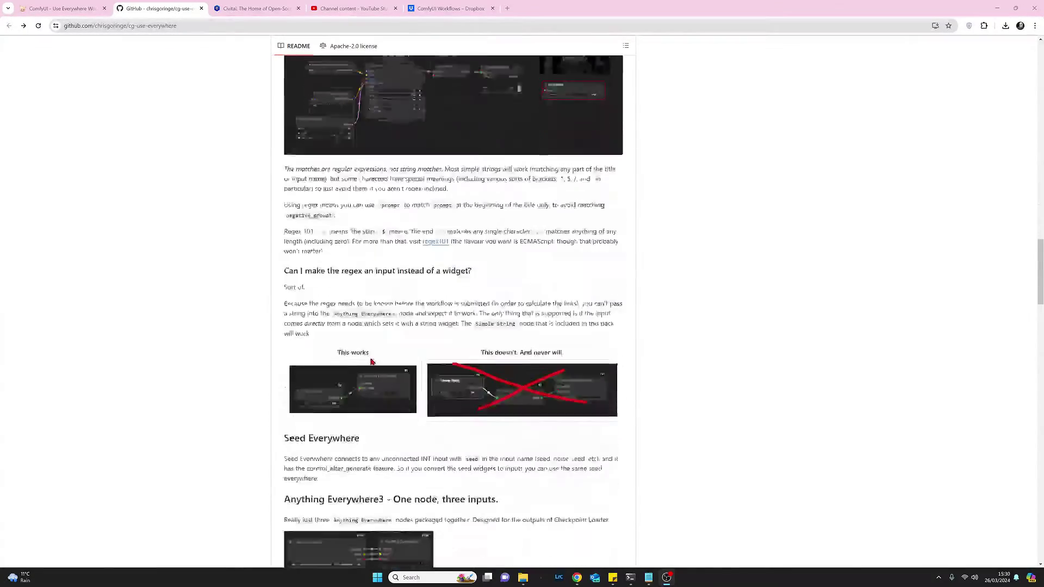
pyautogui.scroll(-3, 372, 363)
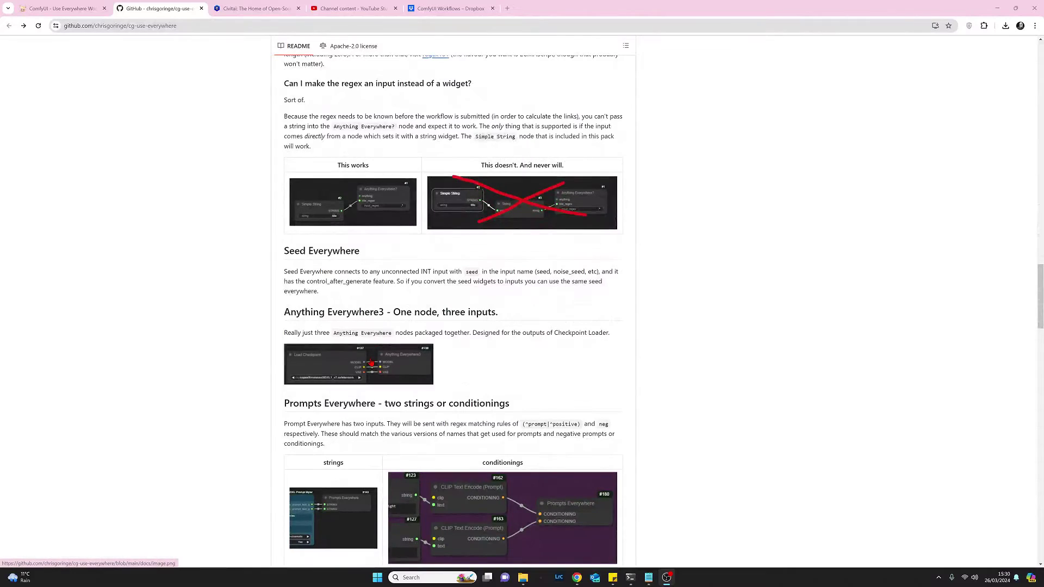
pyautogui.scroll(-3, 505, 370)
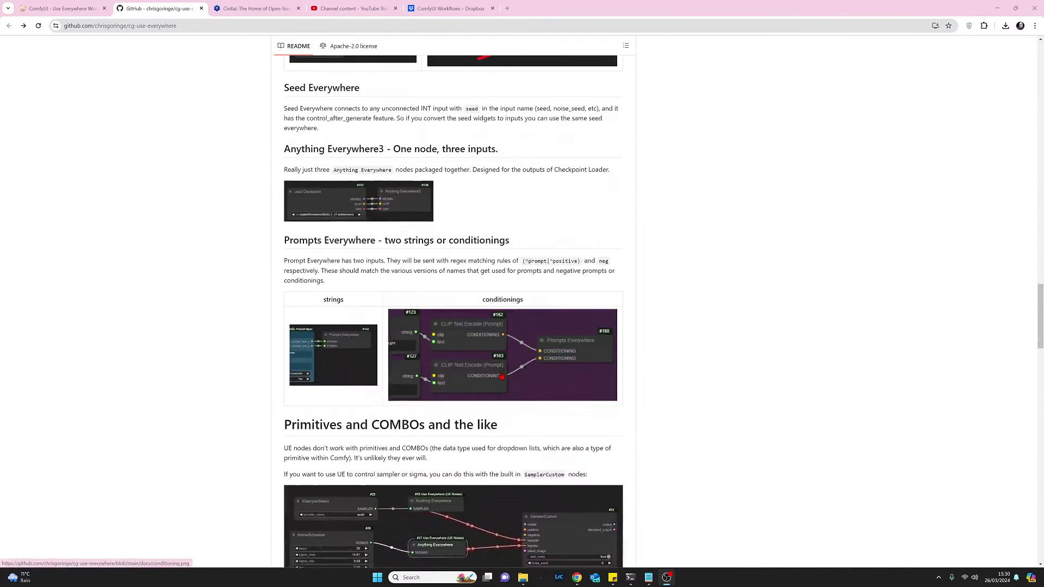
pyautogui.scroll(-5, 502, 377)
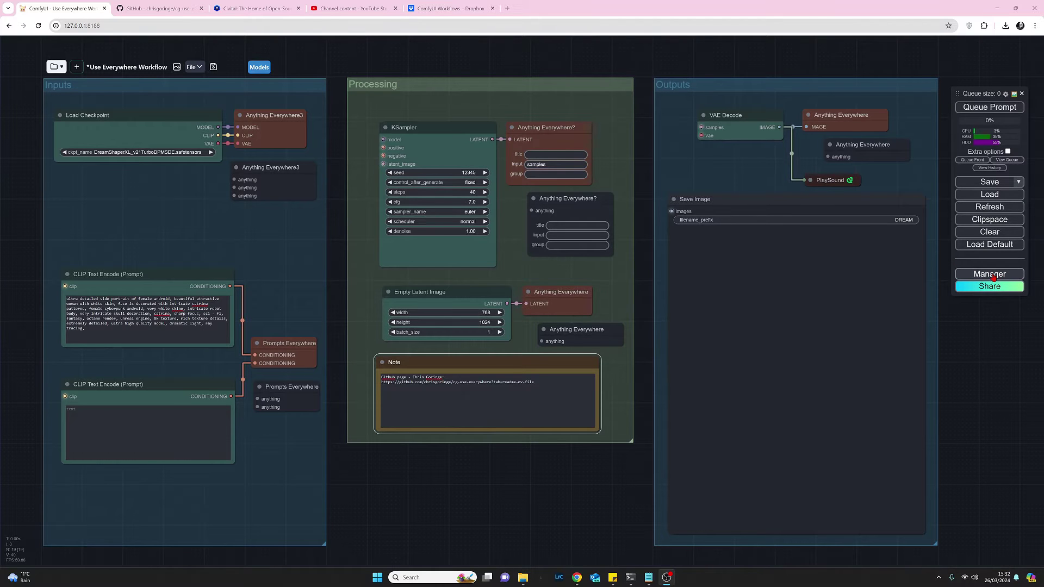
pyautogui.click(991, 274)
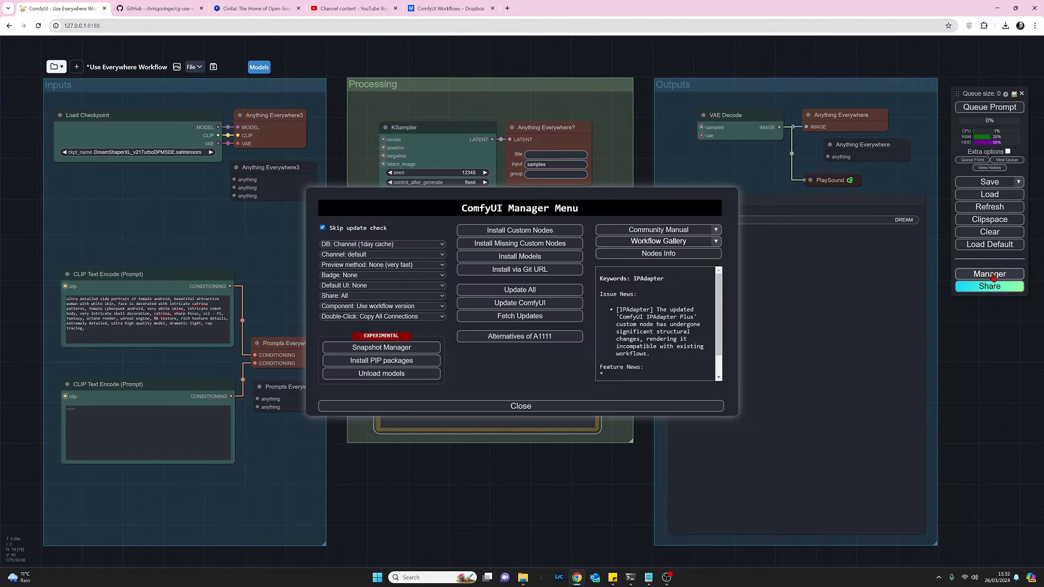
pyautogui.click(473, 232)
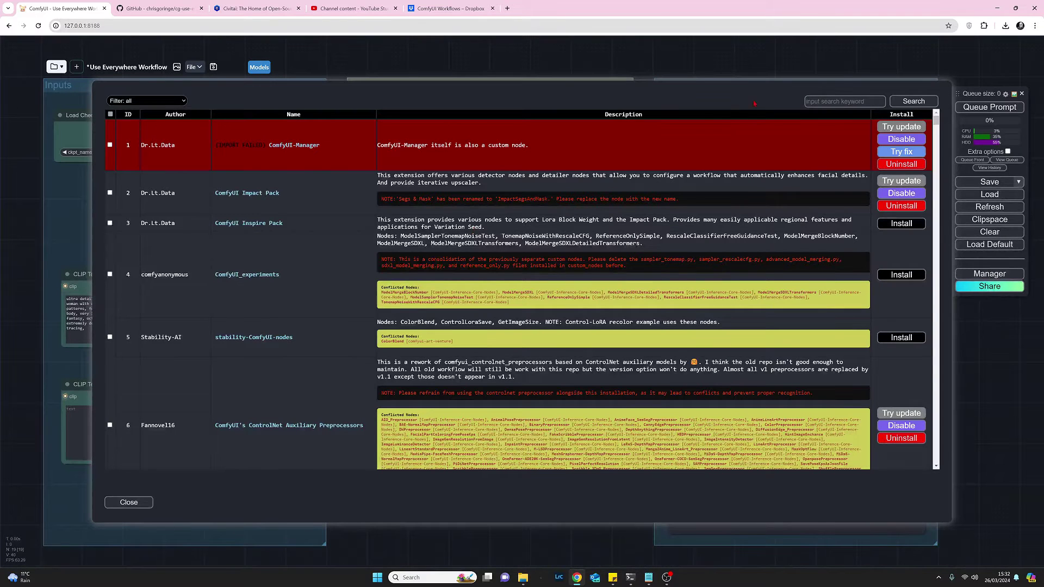
pyautogui.click(843, 103)
pyautogui.write('everywhere')
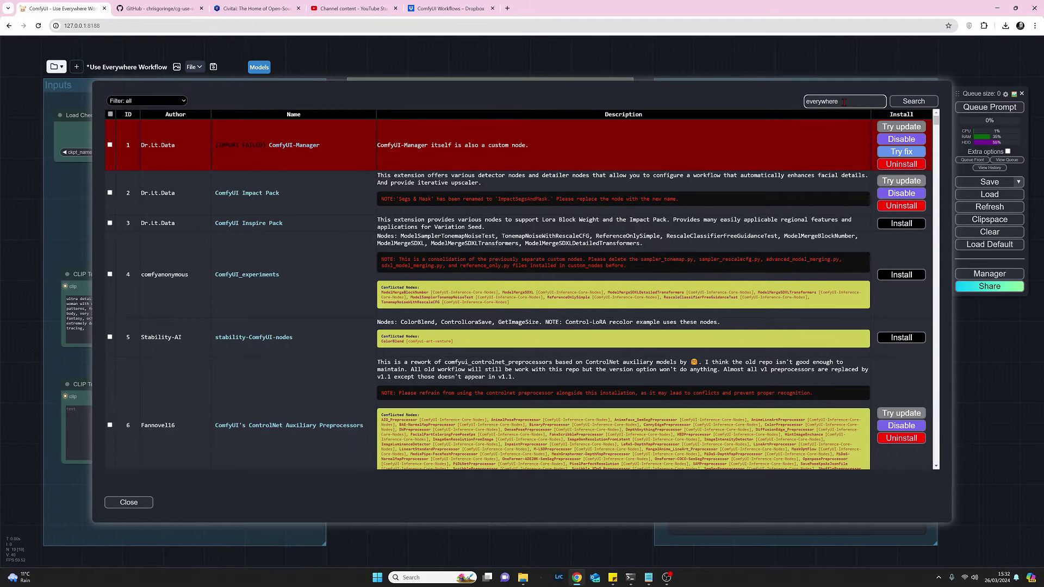
pyautogui.press('Return')
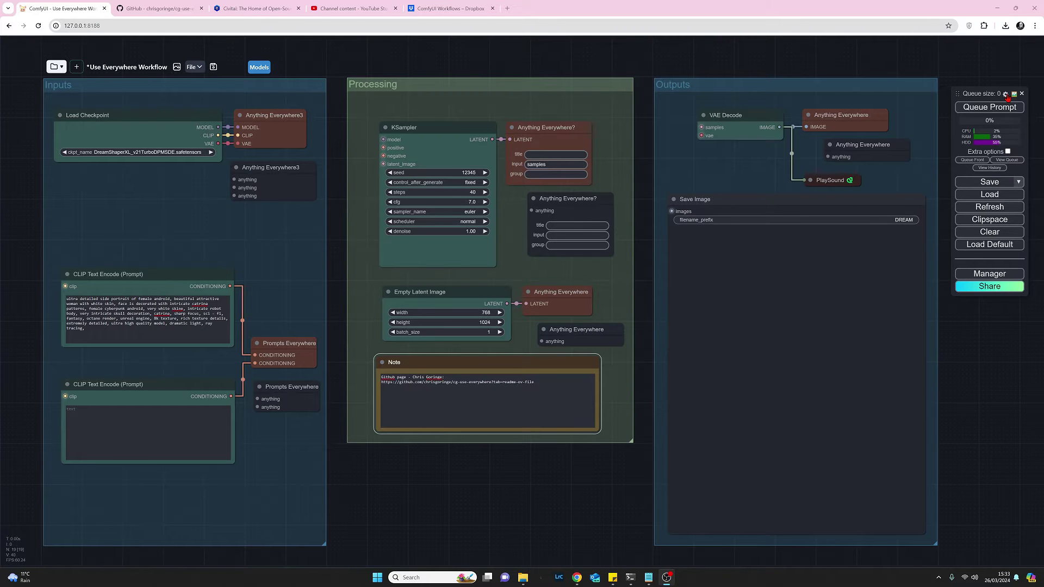
pyautogui.click(1006, 94)
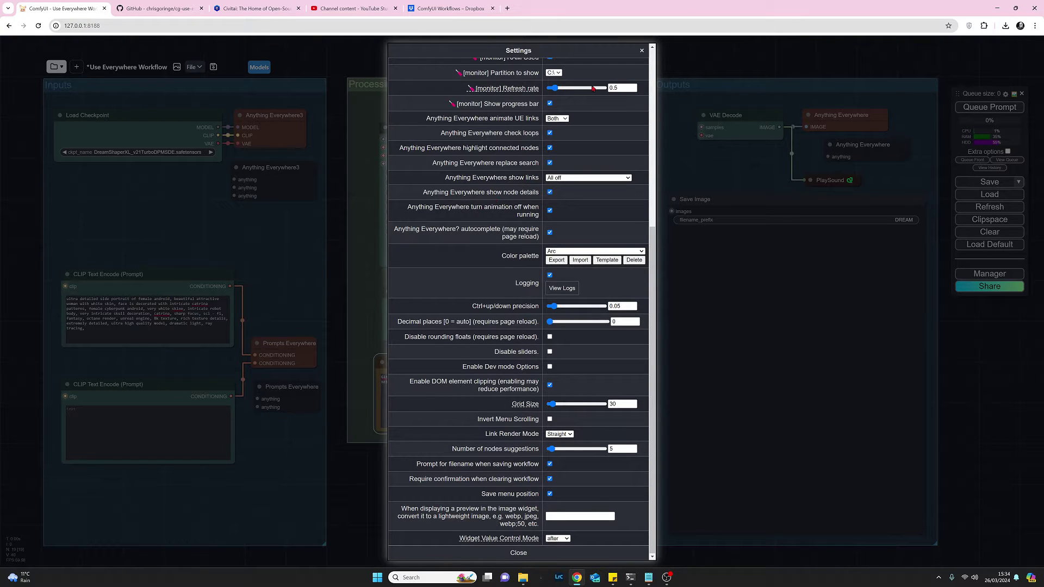
pyautogui.click(642, 51)
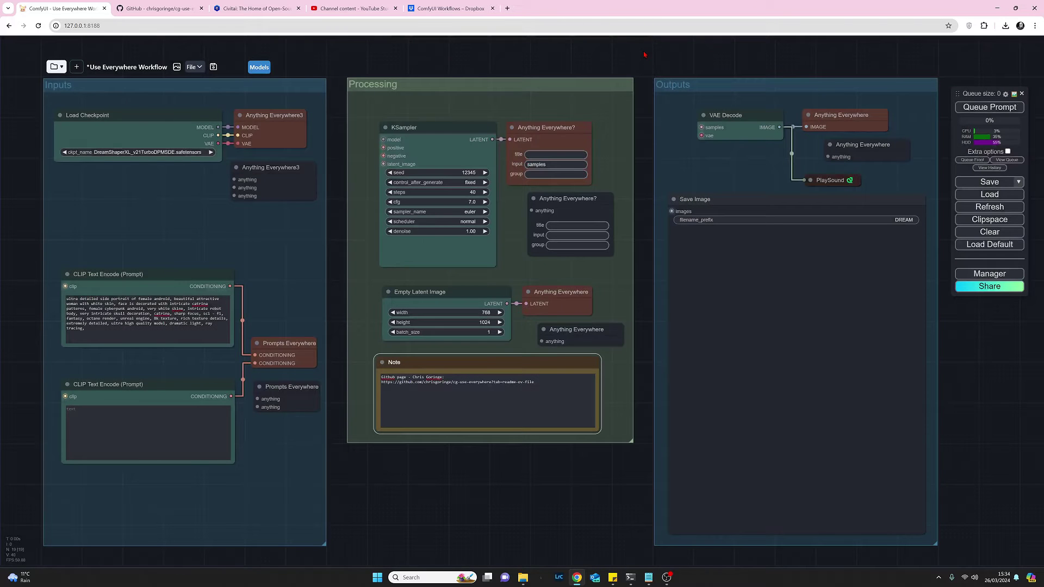
# Search the canvas node list for 'every' to show the Everywhere nodes.
pyautogui.doubleClick(396, 508)
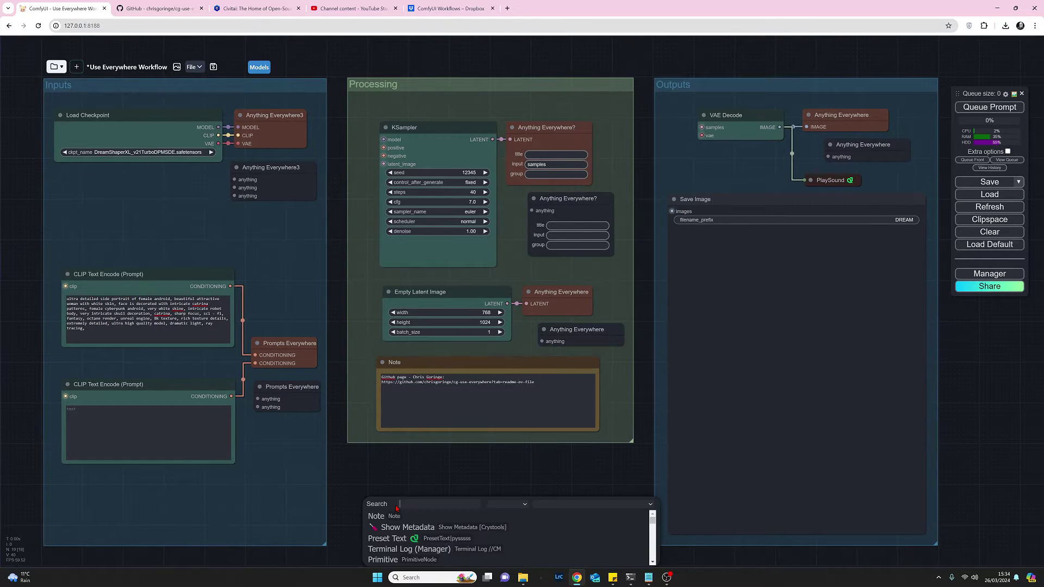
pyautogui.write('every')
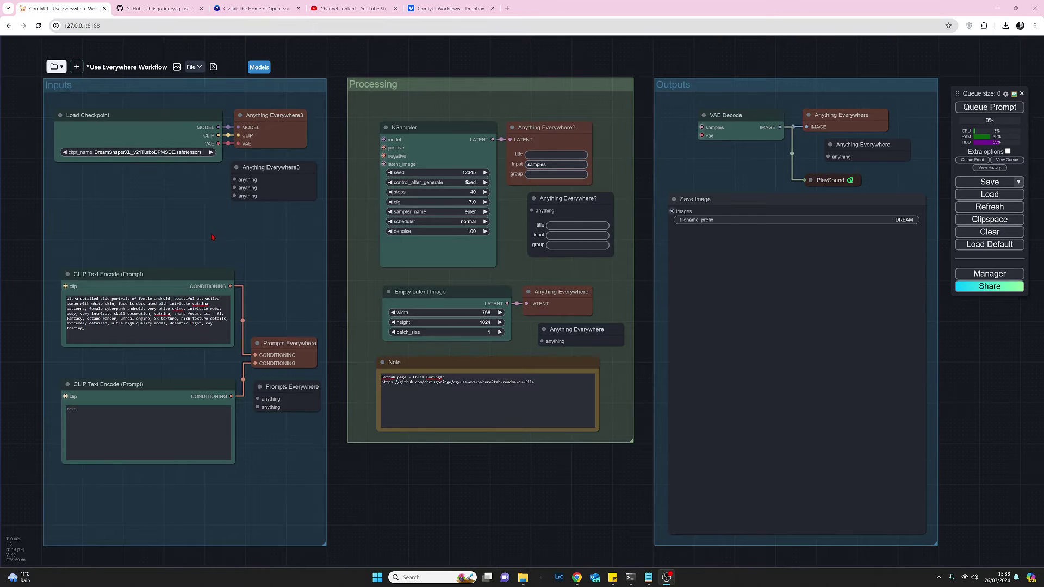
pyautogui.click(291, 190)
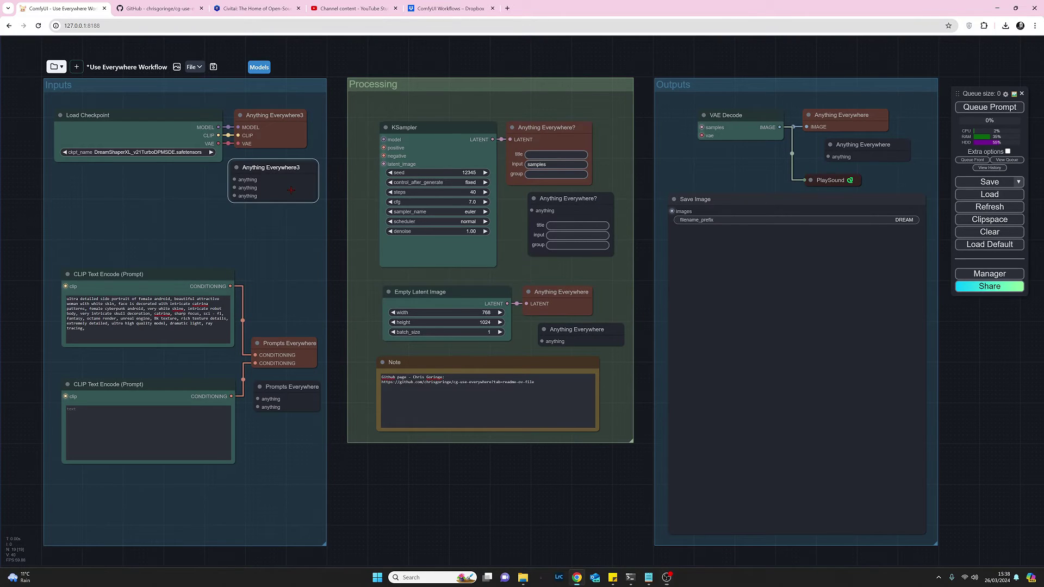
pyautogui.click(300, 404)
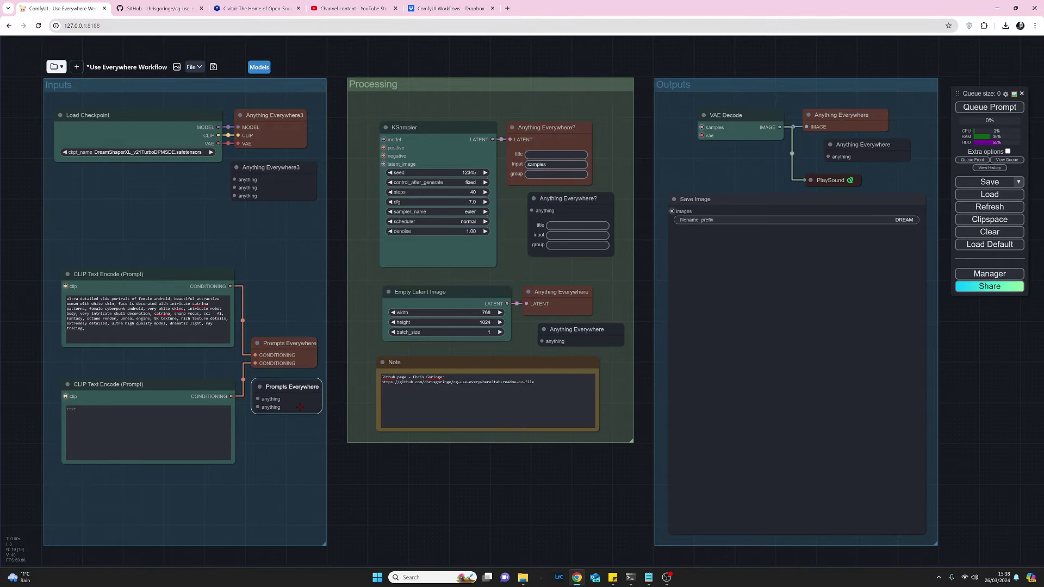
pyautogui.click(271, 228)
# Bring forward the Notepad window holding the 421-character female android side-portrait prompt.
pyautogui.moveTo(651, 581)
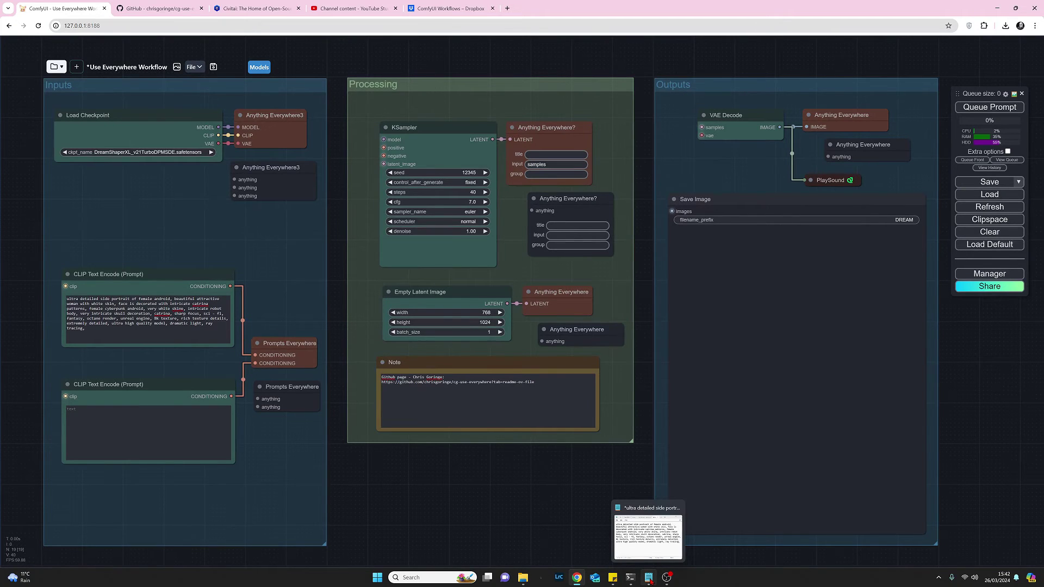
pyautogui.click(650, 580)
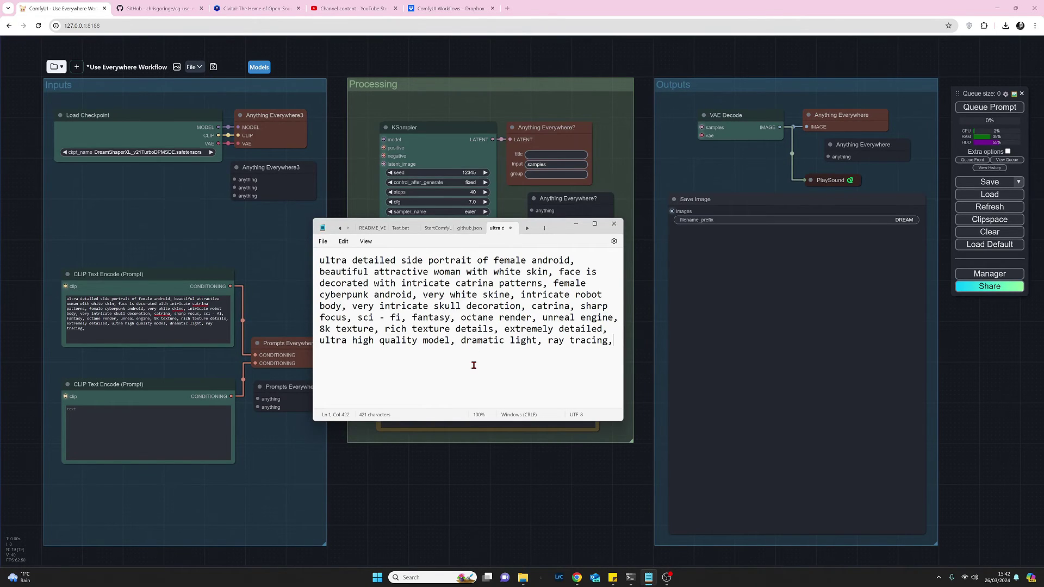
# Minimize Notepad to show the Use Everywhere workflow with the 768 × 1024 Empty Latent Image.
pyautogui.click(576, 227)
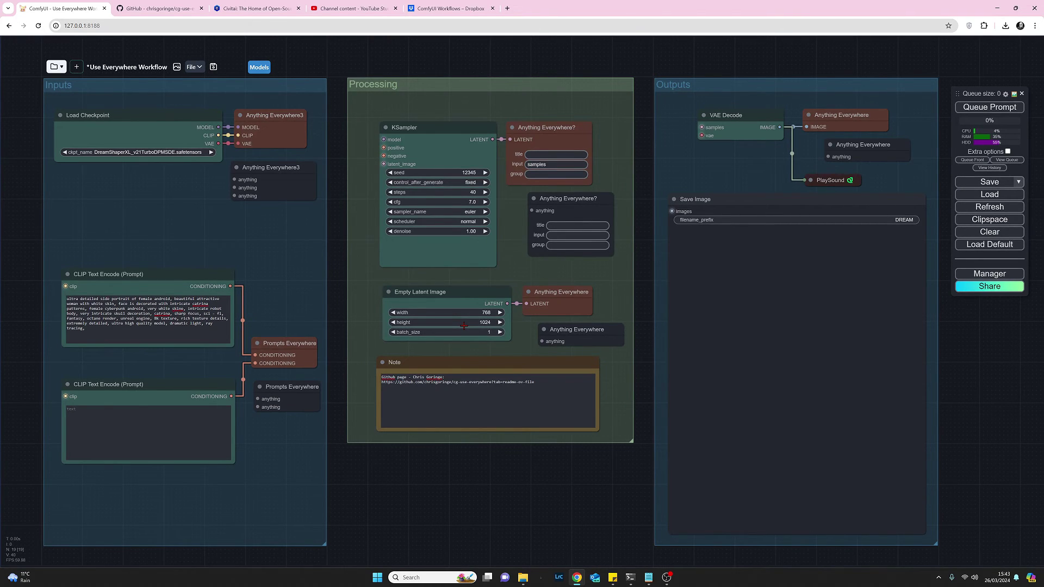
# Queue the prompt to generate the white female android portrait with black filigree patterns.
pyautogui.click(986, 109)
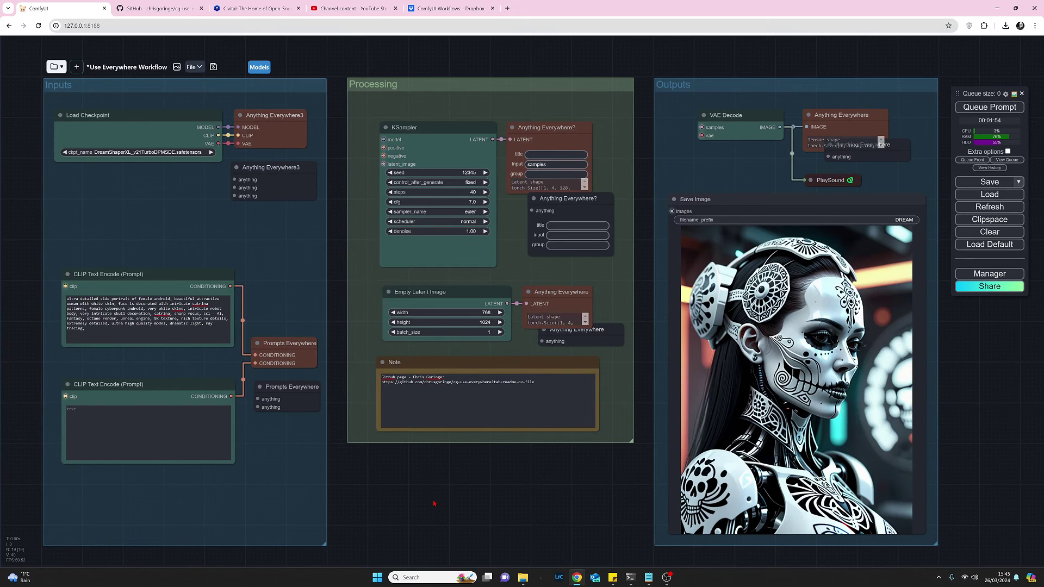
# Turn on Show UE links from the canvas context menu.
pyautogui.rightClick(433, 504)
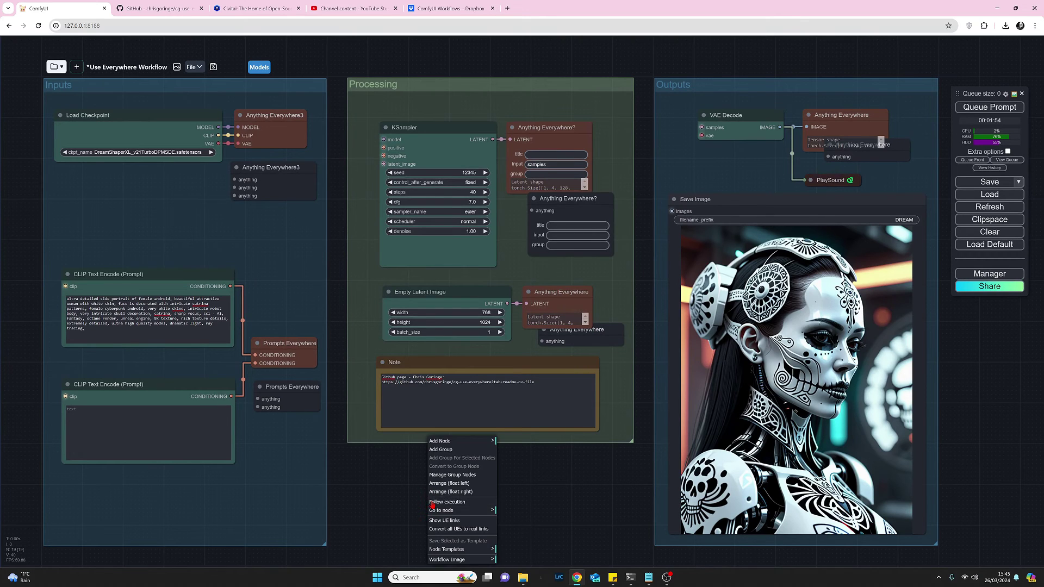
pyautogui.click(471, 523)
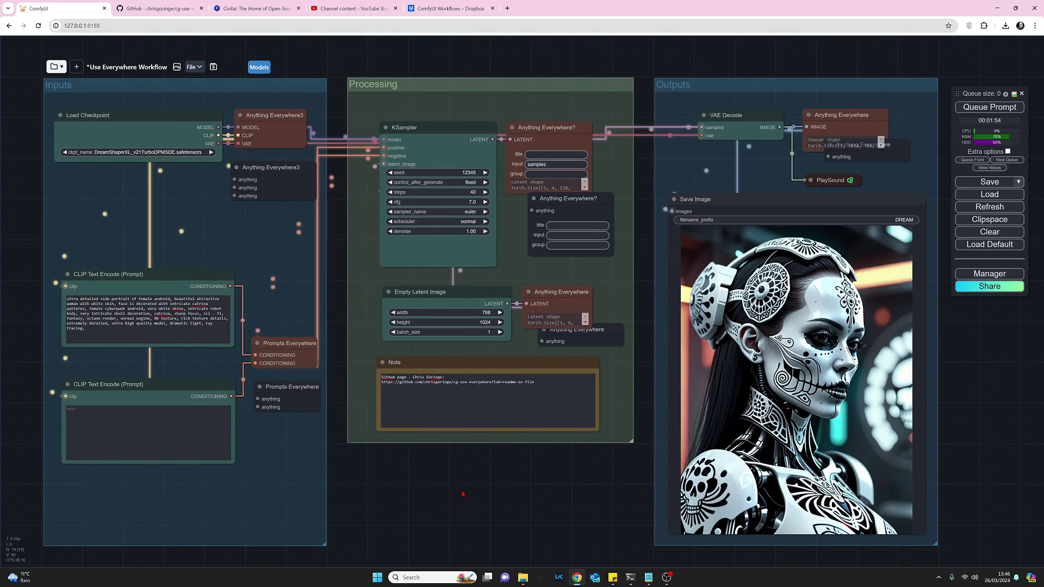
# Reopen the canvas context menu, then bring up the workflow file options.
pyautogui.rightClick(464, 489)
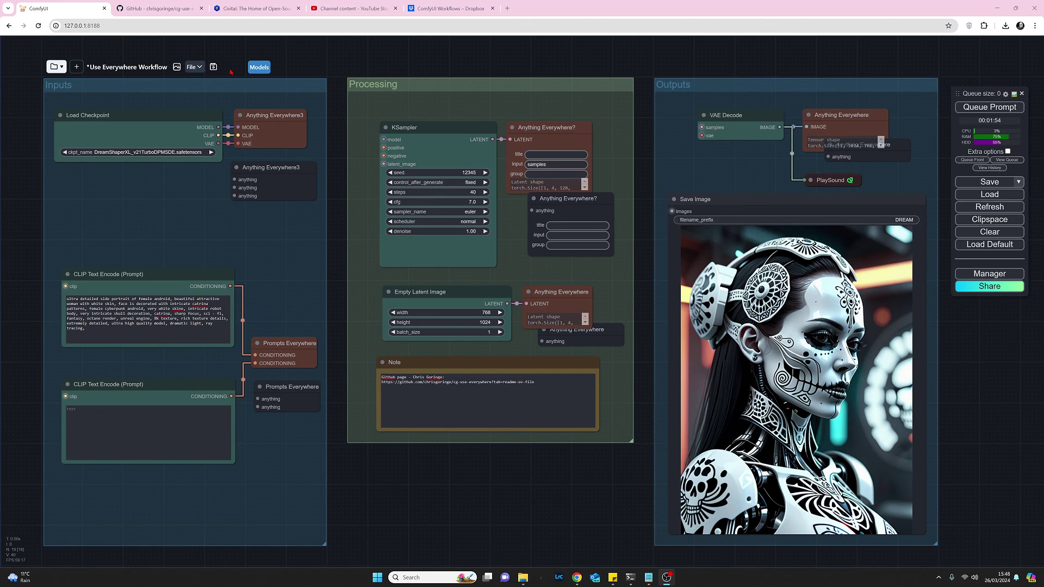
pyautogui.click(199, 70)
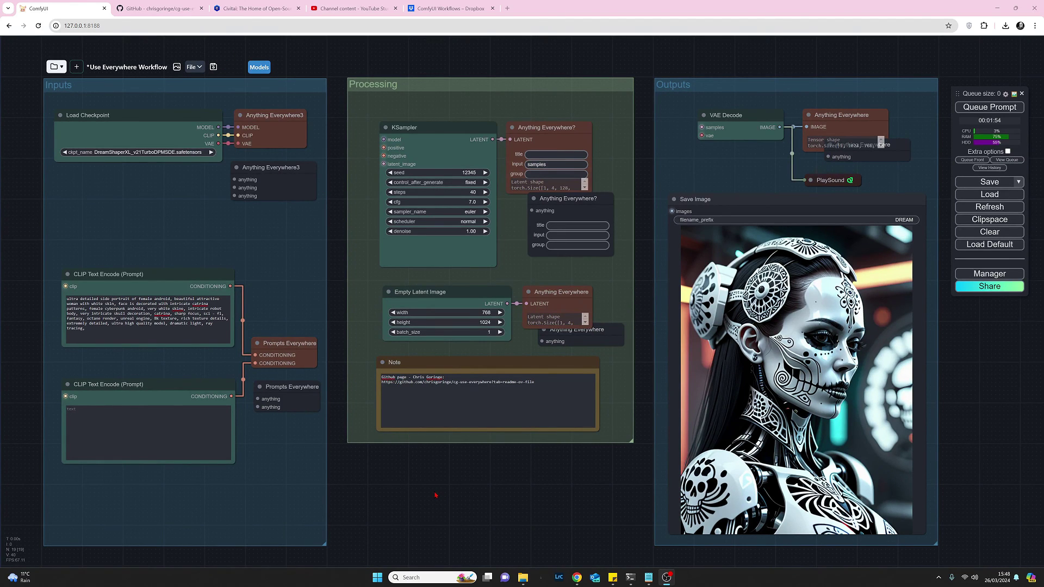